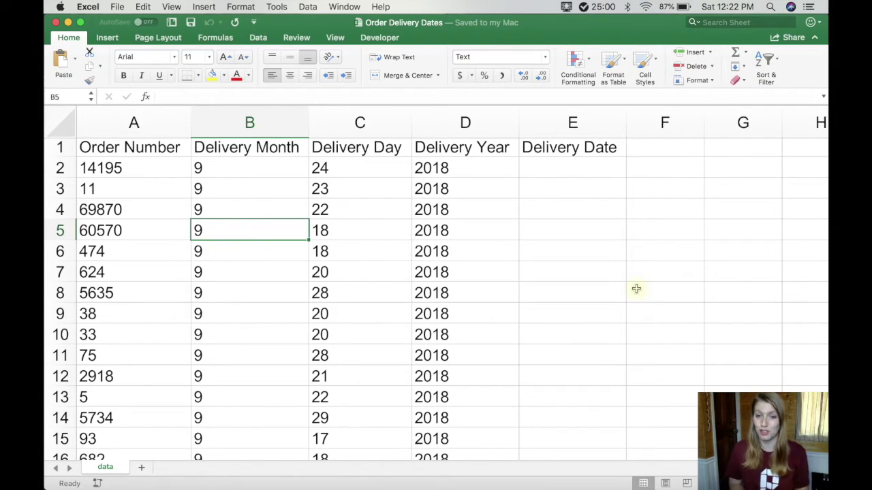
Enter the formula =DATE(D2,B2,C2) in cell E2 to combine the delivery year, month and day
{"action": "left_click", "coordinate": [580, 169]}
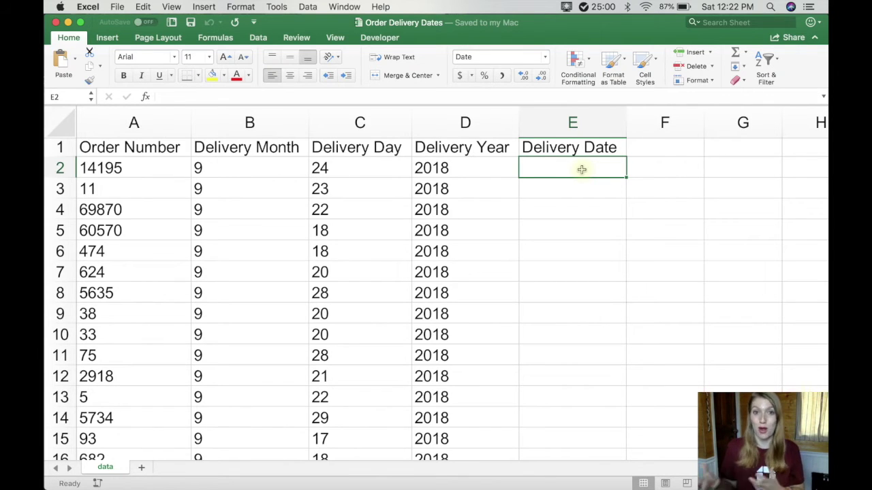
{"action": "type", "text": "="}
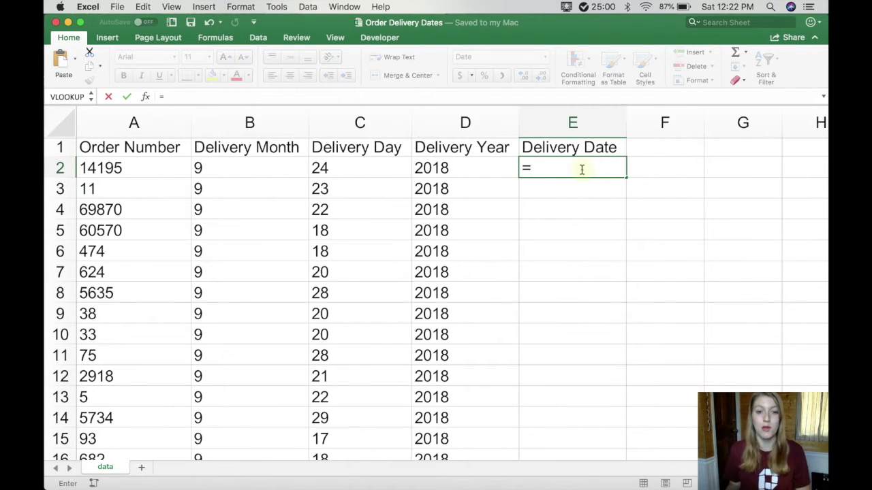
{"action": "type", "text": "date"}
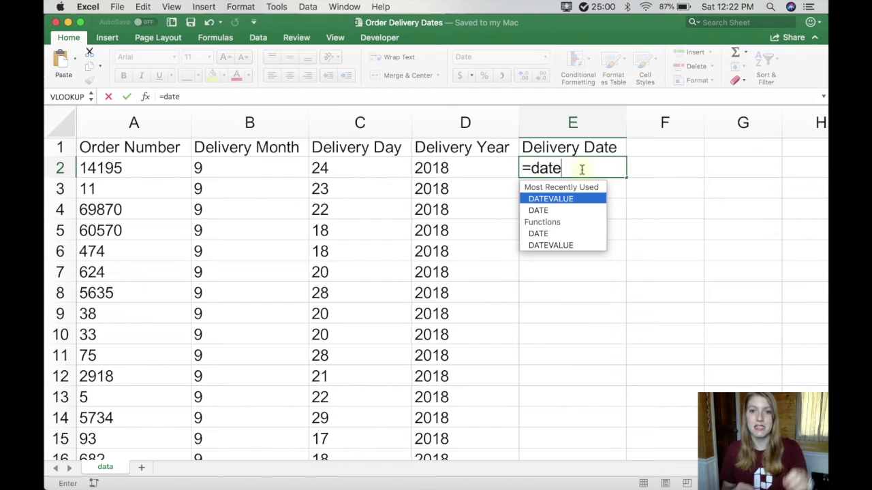
{"action": "double_click", "coordinate": [538, 211]}
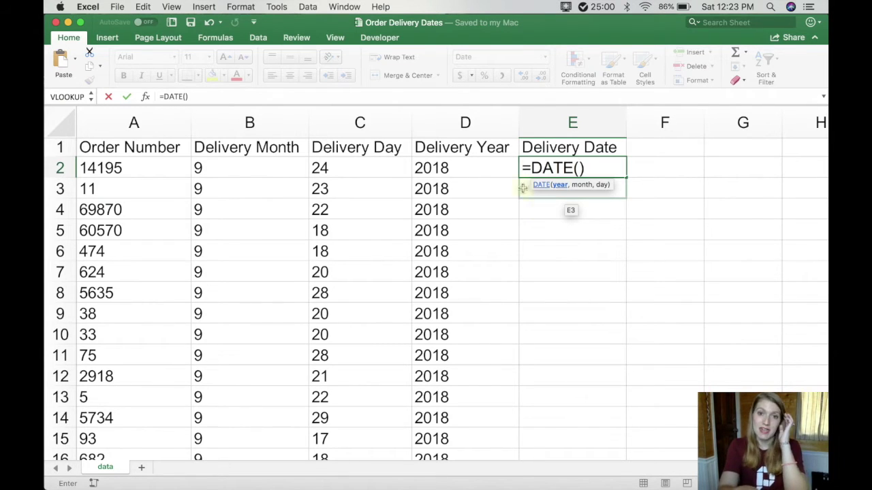
{"action": "left_click", "coordinate": [460, 164]}
{"action": "type", "text": ","}
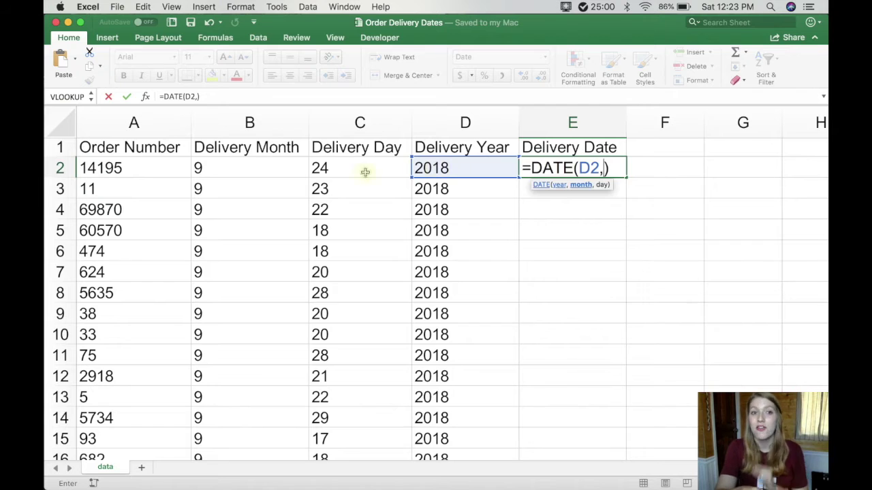
{"action": "left_click", "coordinate": [272, 161]}
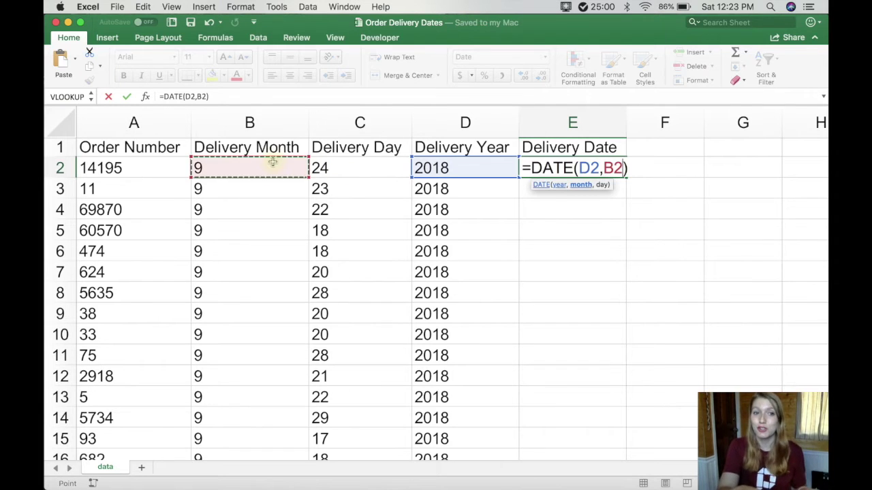
{"action": "type", "text": ","}
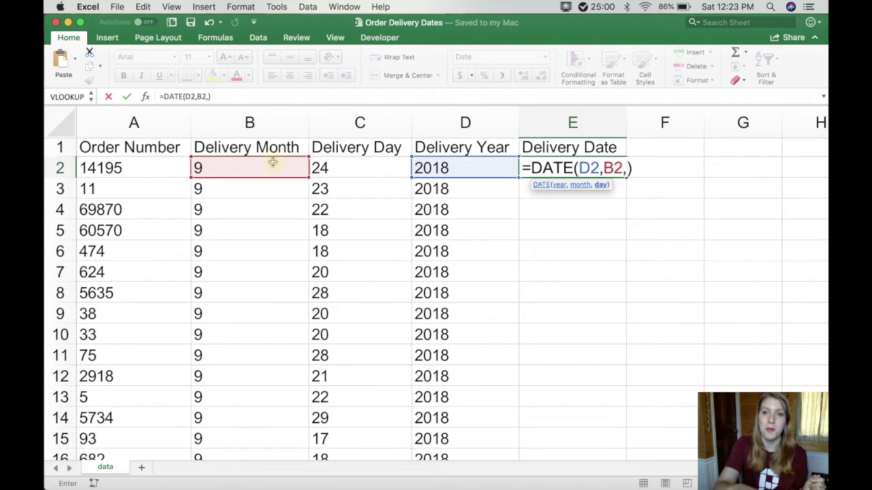
{"action": "left_click", "coordinate": [344, 171]}
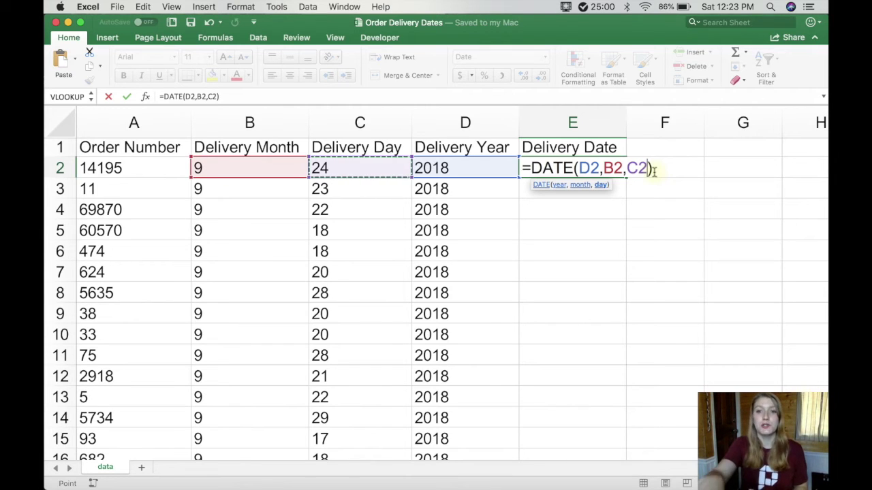
{"action": "key", "text": "Return"}
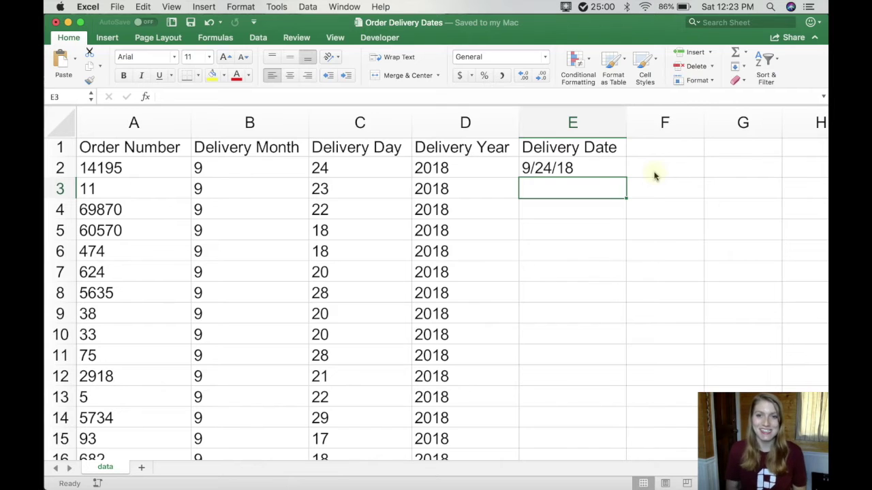
Fill the date formula from E2 down the Delivery Date column and check the copied formula in E3
{"action": "left_click", "coordinate": [603, 167]}
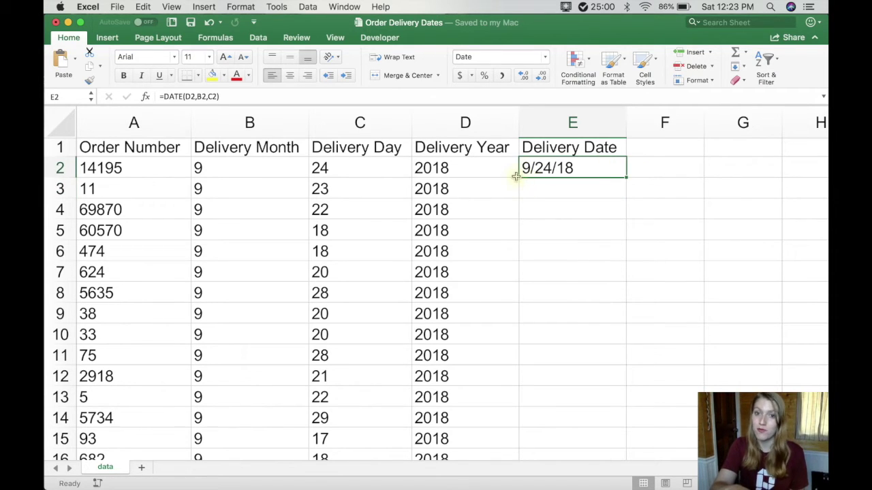
{"action": "double_click", "coordinate": [626, 178]}
{"action": "left_click", "coordinate": [543, 188]}
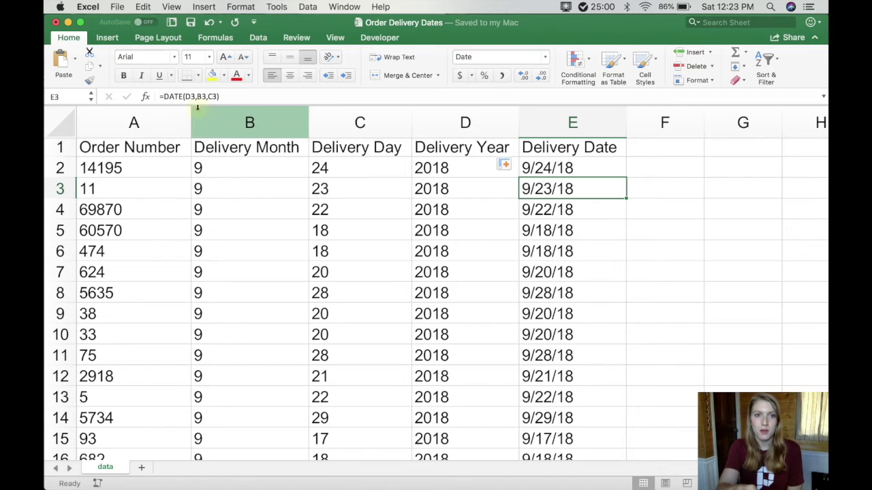
{"action": "double_click", "coordinate": [606, 189]}
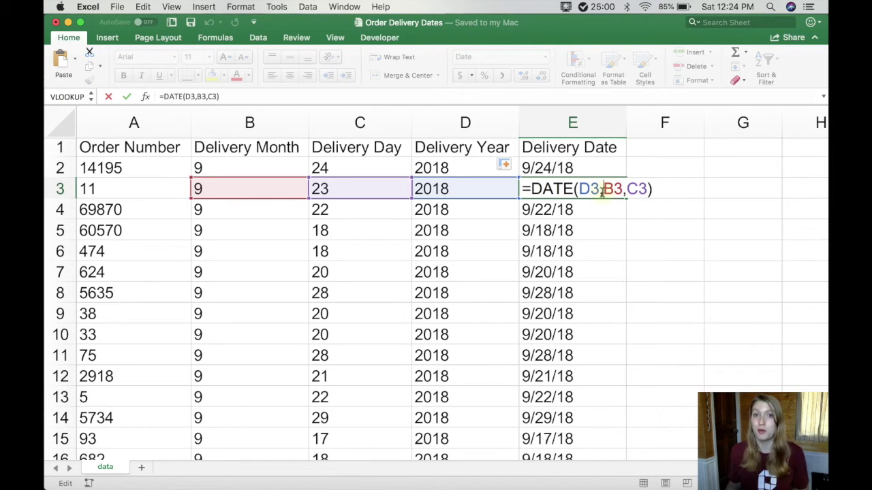
{"action": "key", "text": "Return"}
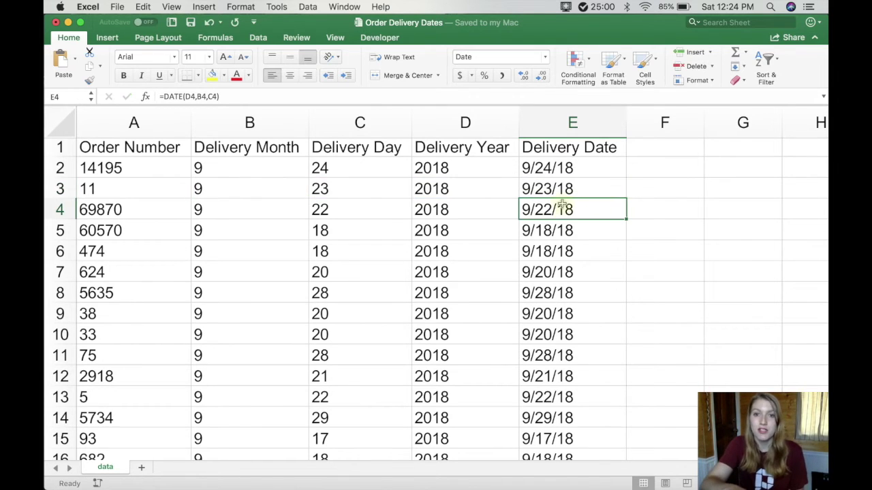
{"action": "left_click", "coordinate": [548, 173]}
{"action": "left_click", "coordinate": [542, 188]}
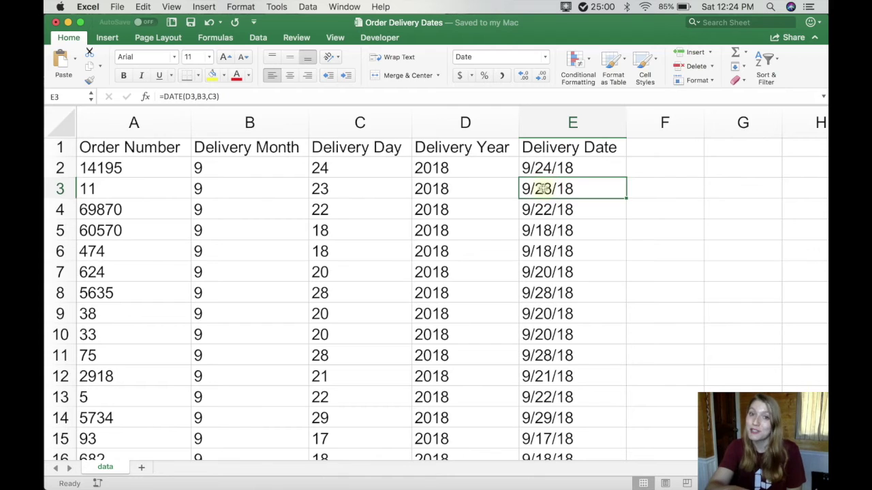
{"action": "left_click_drag", "start_coordinate": [459, 122], "coordinate": [220, 117]}
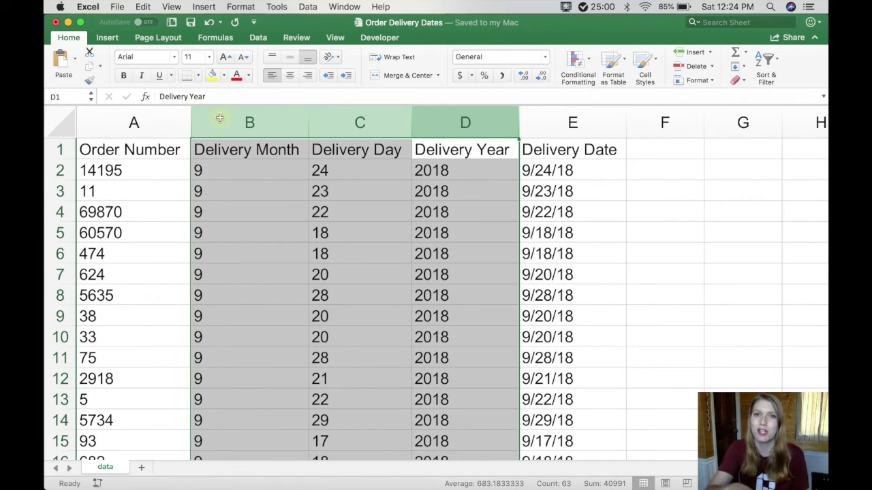
{"action": "left_click", "coordinate": [544, 129]}
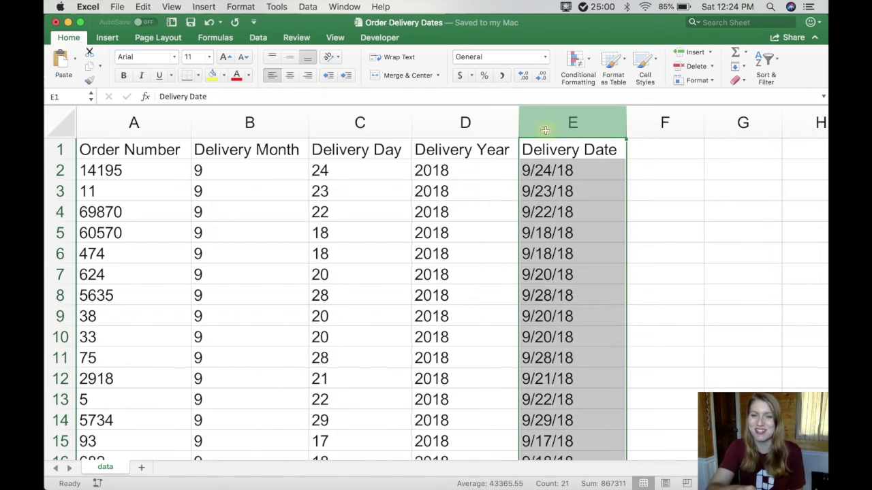
{"action": "right_click", "coordinate": [546, 129]}
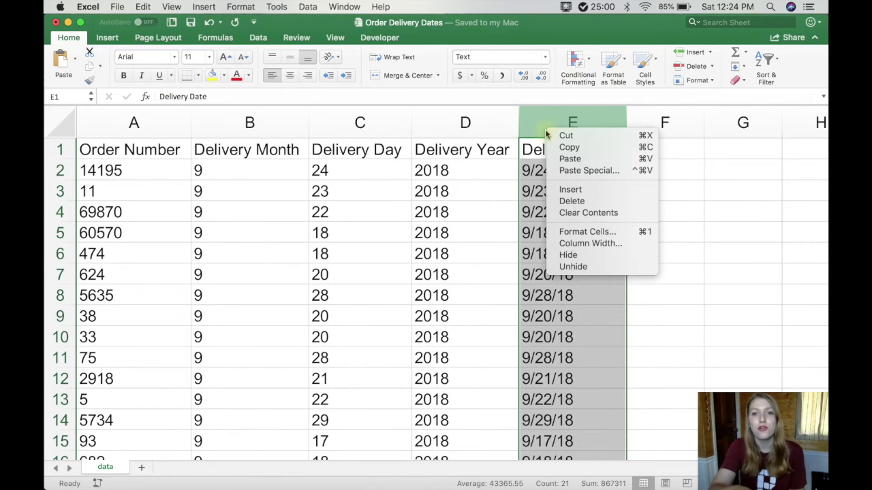
{"action": "left_click", "coordinate": [436, 114]}
{"action": "left_click_drag", "start_coordinate": [436, 117], "coordinate": [266, 120]}
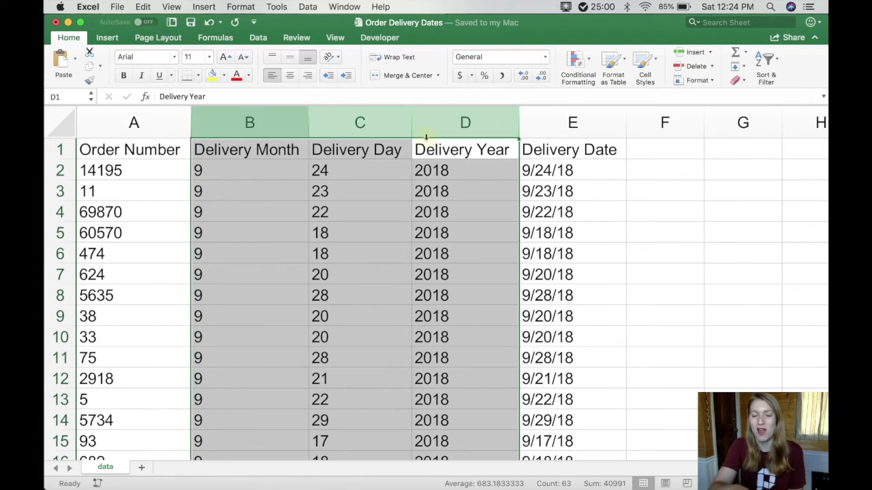
Copy the entire Delivery Date column E
{"action": "left_click", "coordinate": [586, 117]}
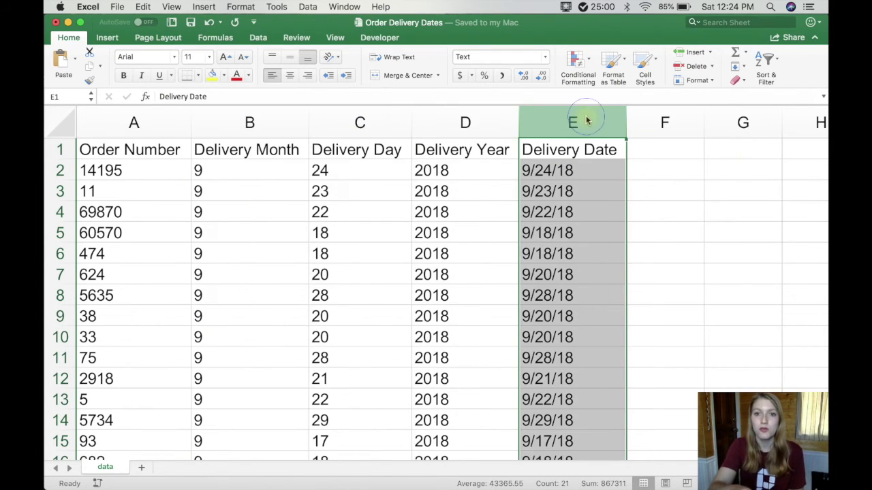
{"action": "right_click", "coordinate": [585, 118]}
{"action": "left_click", "coordinate": [615, 135]}
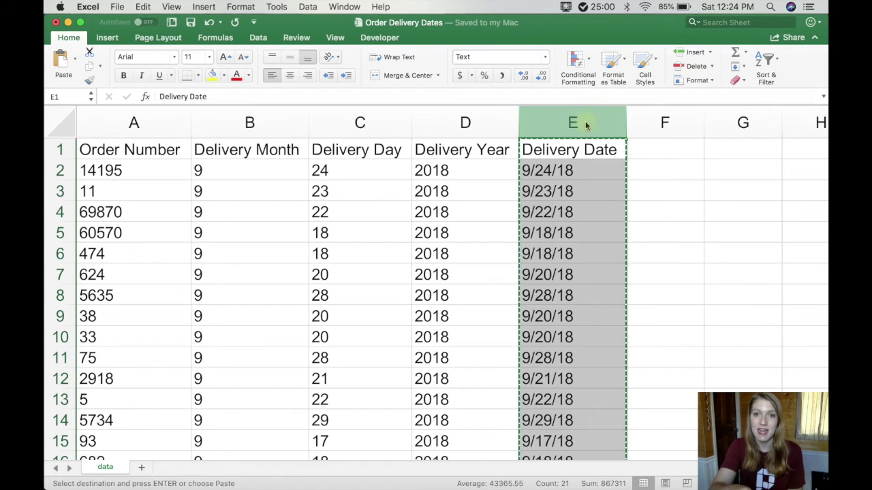
Paste the copied Delivery Date column over itself as values only and check the content of E3
{"action": "right_click", "coordinate": [584, 120]}
{"action": "left_click", "coordinate": [605, 163]}
{"action": "left_click", "coordinate": [526, 110]}
{"action": "left_click", "coordinate": [695, 273]}
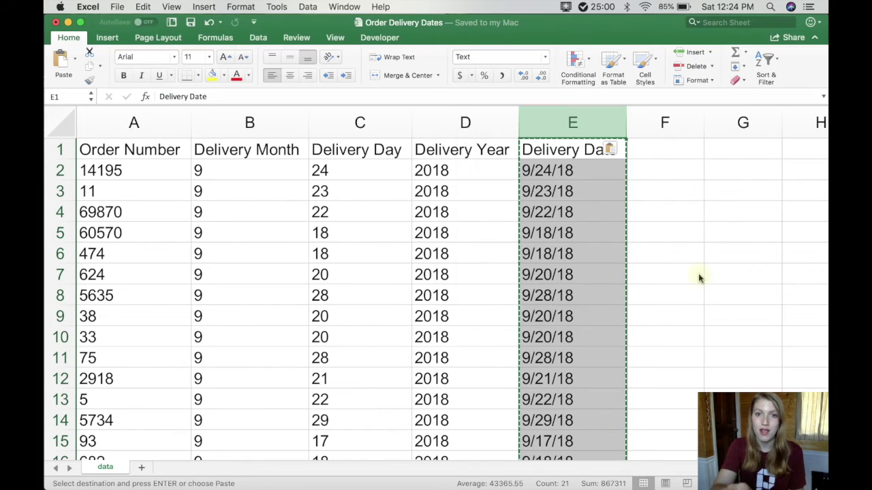
{"action": "left_click", "coordinate": [575, 189]}
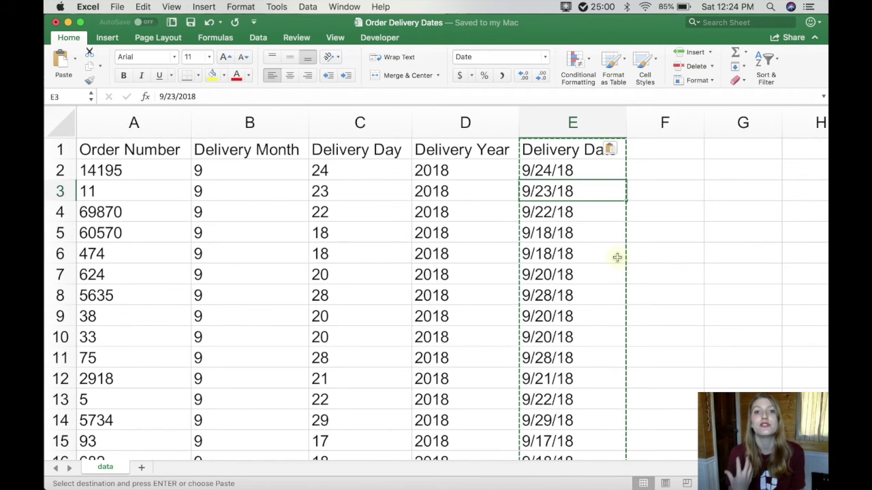
Undo the values-only paste in the Delivery Date column and check the content of E2
{"action": "left_click_drag", "start_coordinate": [460, 124], "coordinate": [213, 24]}
{"action": "left_click", "coordinate": [210, 23]}
{"action": "left_click", "coordinate": [210, 24]}
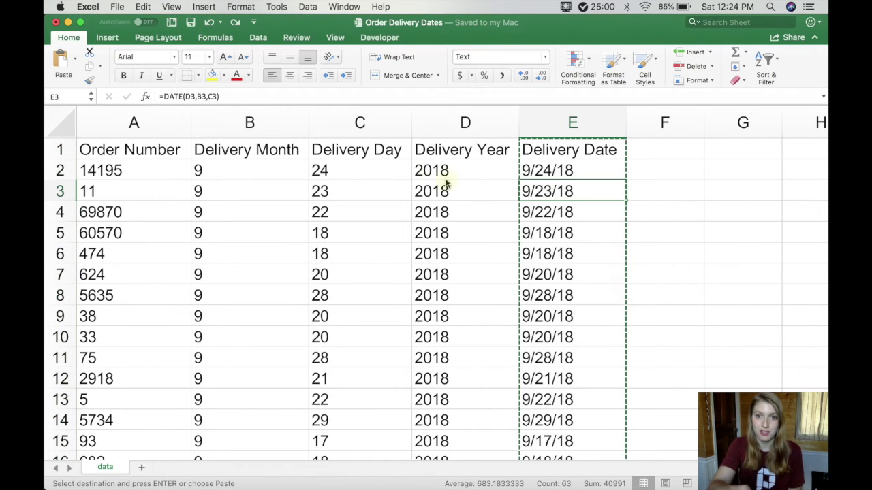
{"action": "left_click", "coordinate": [534, 158]}
{"action": "left_click", "coordinate": [533, 166]}
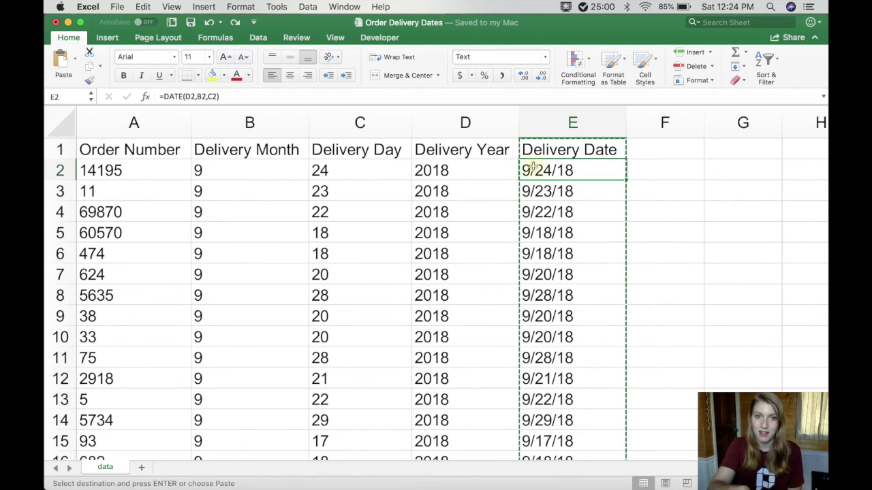
Clear the contents of the Delivery Year column, and undo the clearing
{"action": "left_click", "coordinate": [480, 131]}
{"action": "key", "text": "Delete"}
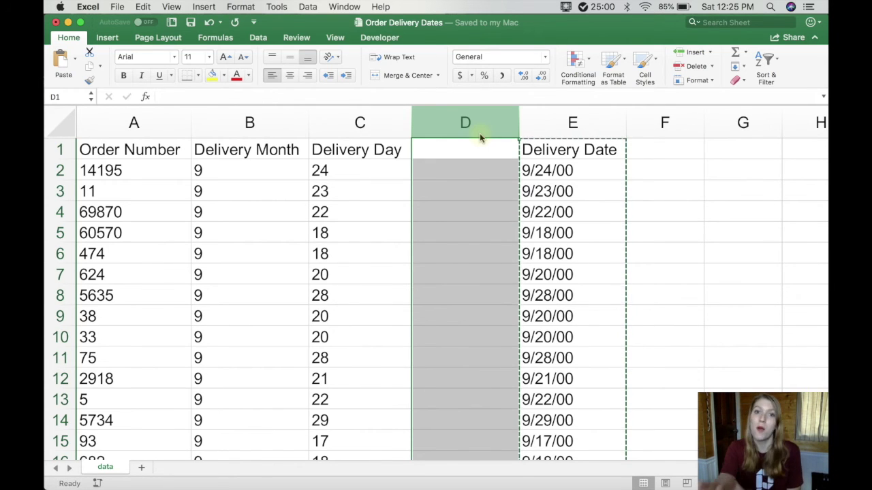
{"action": "key", "text": "super+z"}
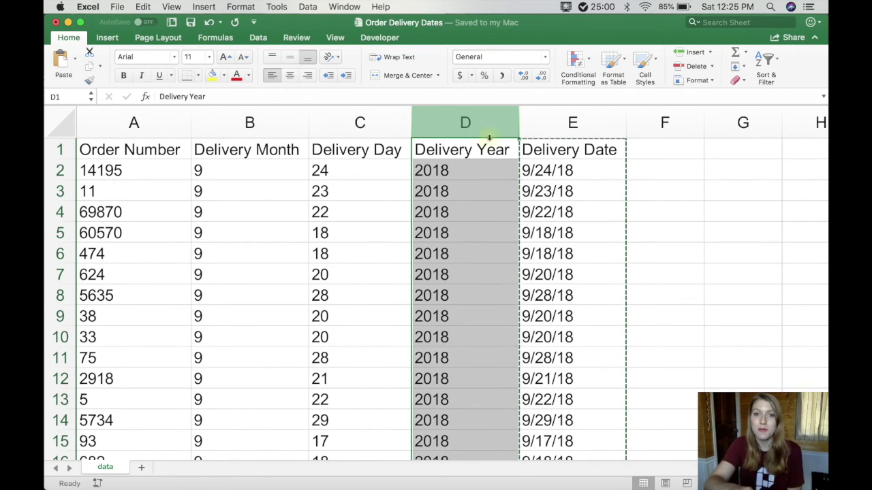
Paste the copied Delivery Date column back over column E, keeping only the values instead of the formulas
{"action": "left_click", "coordinate": [545, 136]}
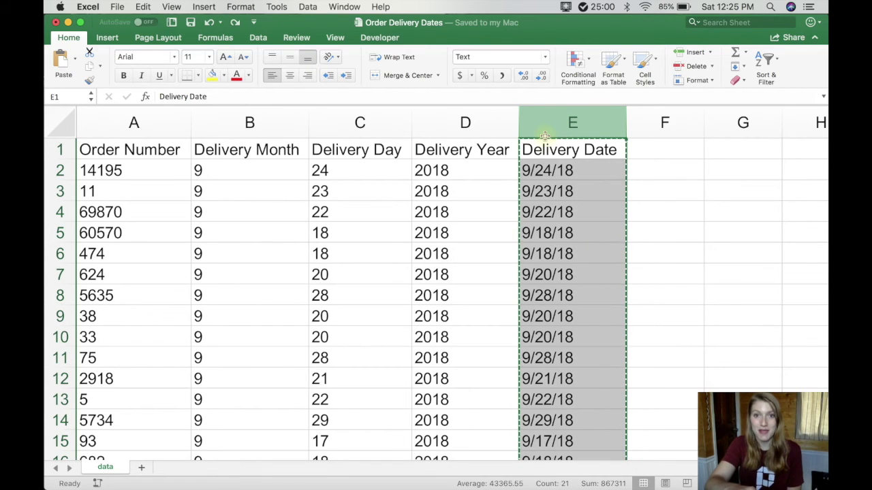
{"action": "right_click", "coordinate": [548, 140]}
{"action": "left_click", "coordinate": [565, 164]}
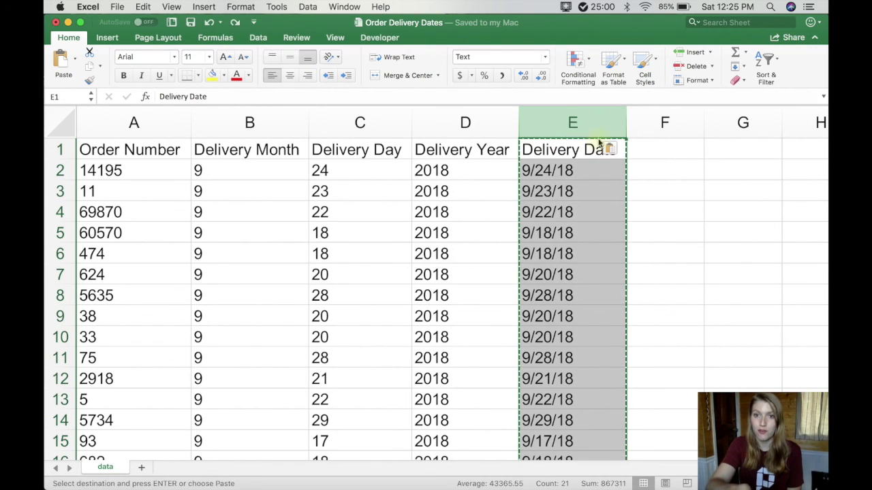
{"action": "left_click", "coordinate": [610, 148]}
{"action": "left_click", "coordinate": [616, 197]}
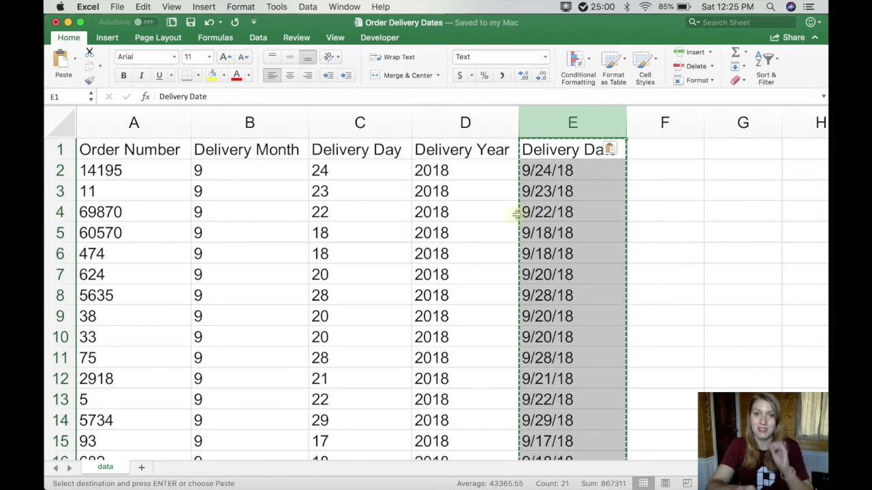
{"action": "left_click", "coordinate": [545, 189]}
Delete the Delivery Month, Delivery Day and Delivery Year columns (B to D)
{"action": "left_click_drag", "start_coordinate": [465, 123], "coordinate": [258, 123]}
{"action": "right_click", "coordinate": [259, 123]}
{"action": "left_click", "coordinate": [298, 203]}
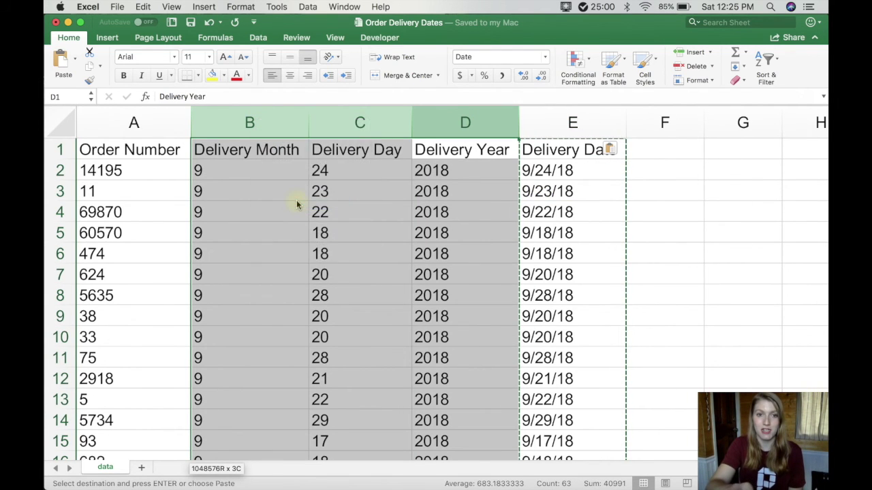